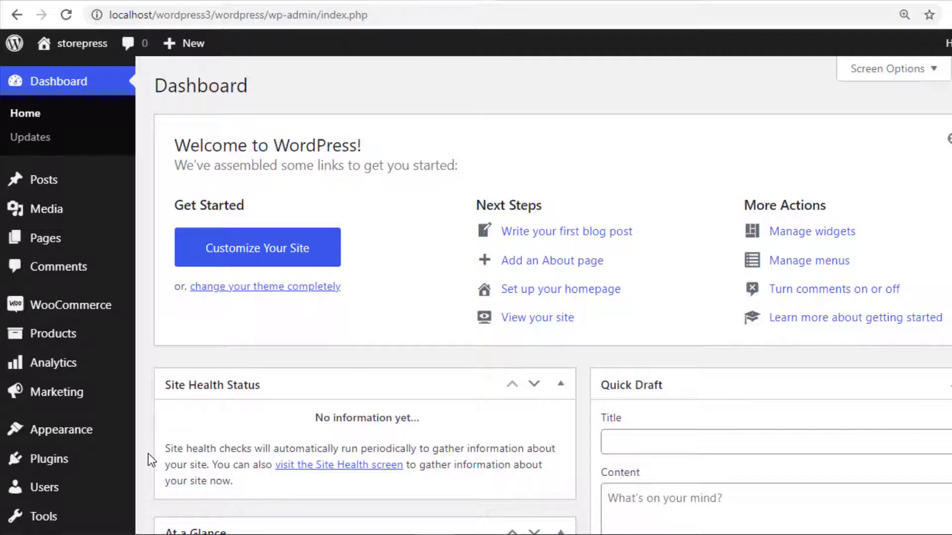
# - Find, install and activate the 'Variation Swatches for WooCommerce' plugin from Plugins > Add New
pyautogui.moveTo(49, 458)
pyautogui.click(160, 460)
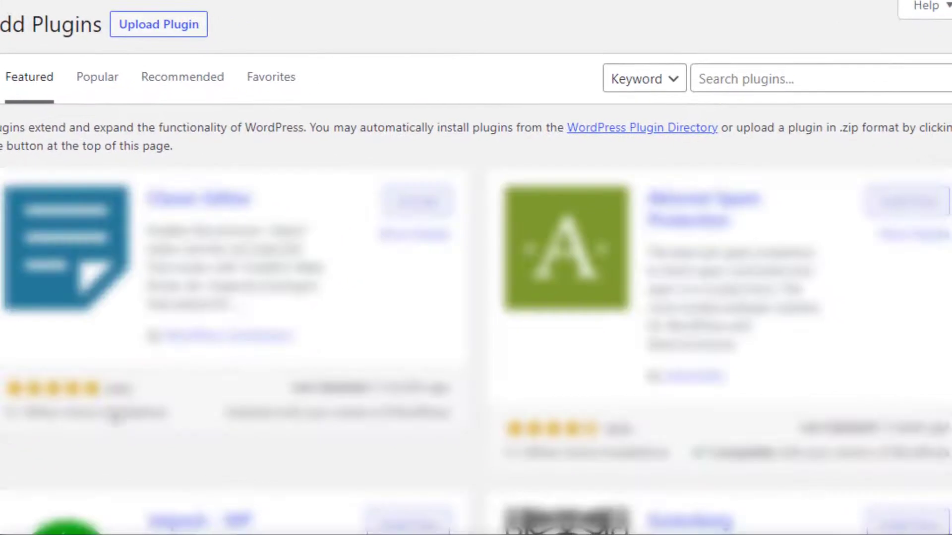
pyautogui.write('Variation swatches for woocommerce')
pyautogui.press('Return')
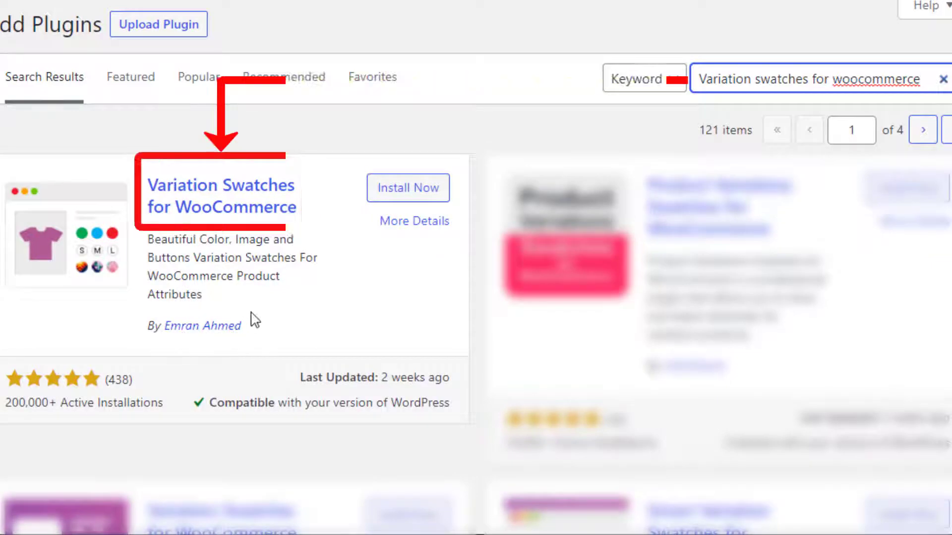
pyautogui.click(408, 187)
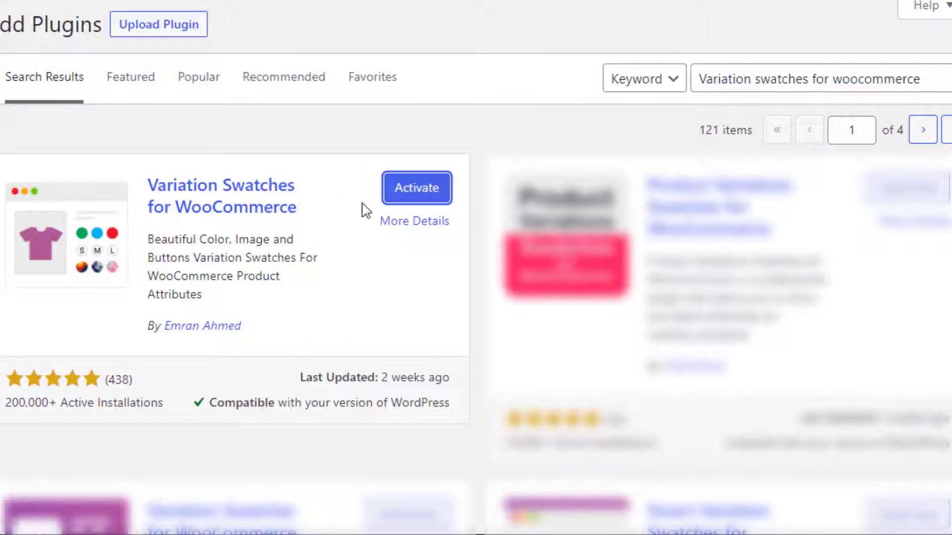
pyautogui.click(410, 190)
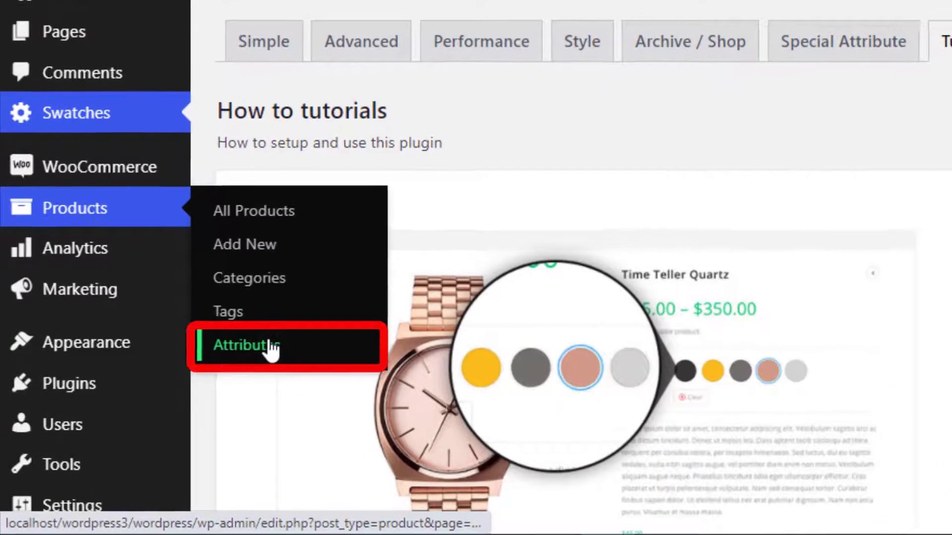
# - Add a global product attribute named 'Color' with its type set to Color
pyautogui.moveTo(54, 299)
pyautogui.click(249, 344)
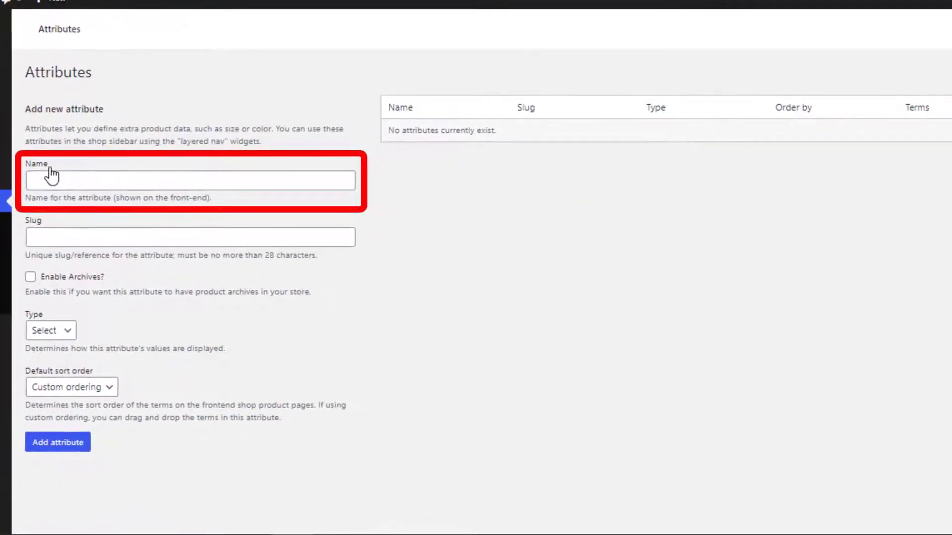
pyautogui.click(29, 176)
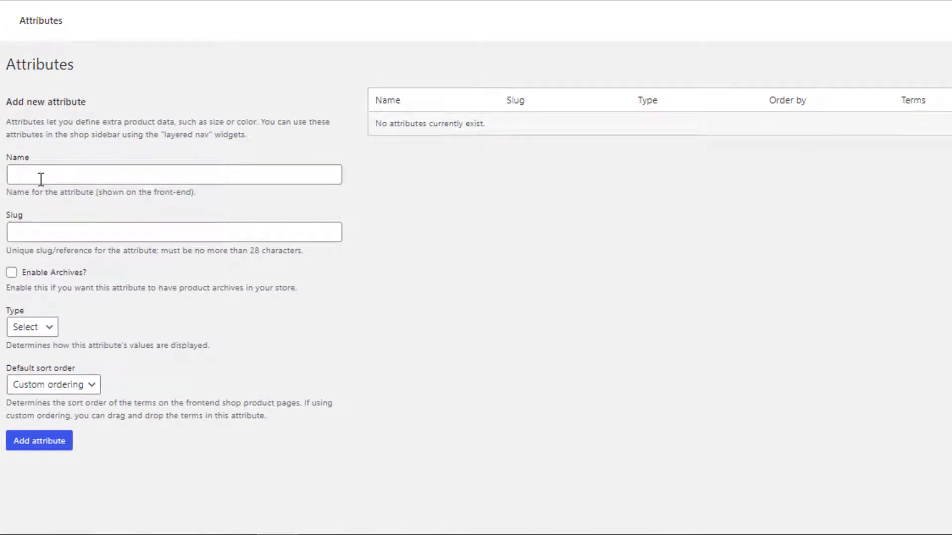
pyautogui.write('Color')
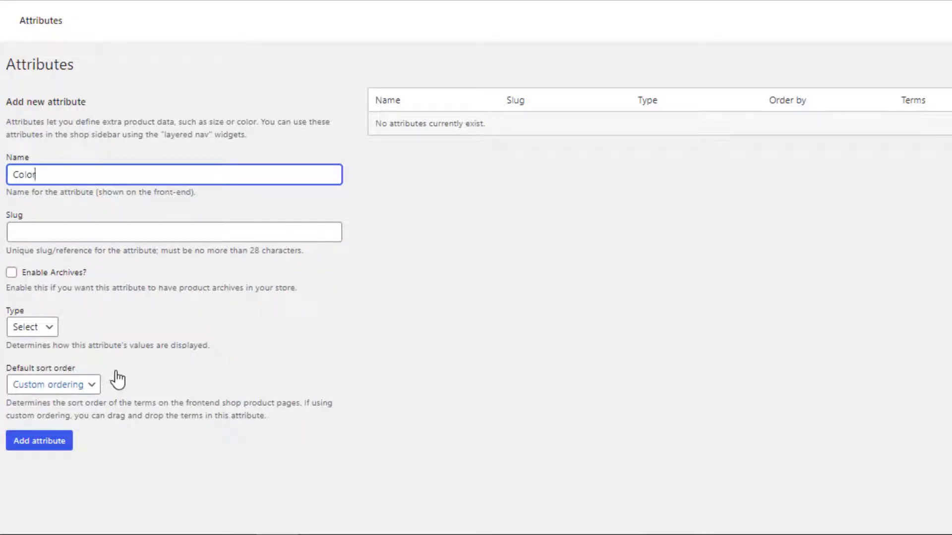
pyautogui.click(50, 327)
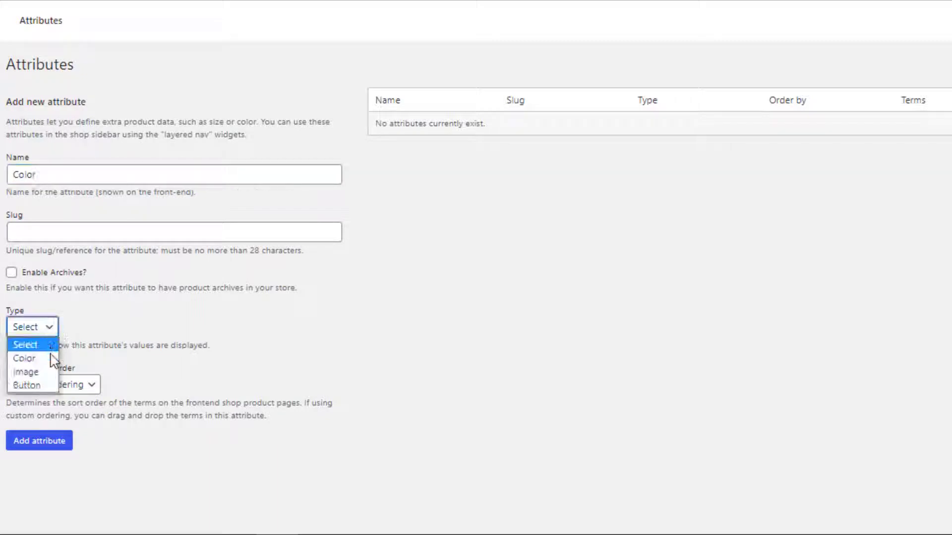
pyautogui.click(34, 359)
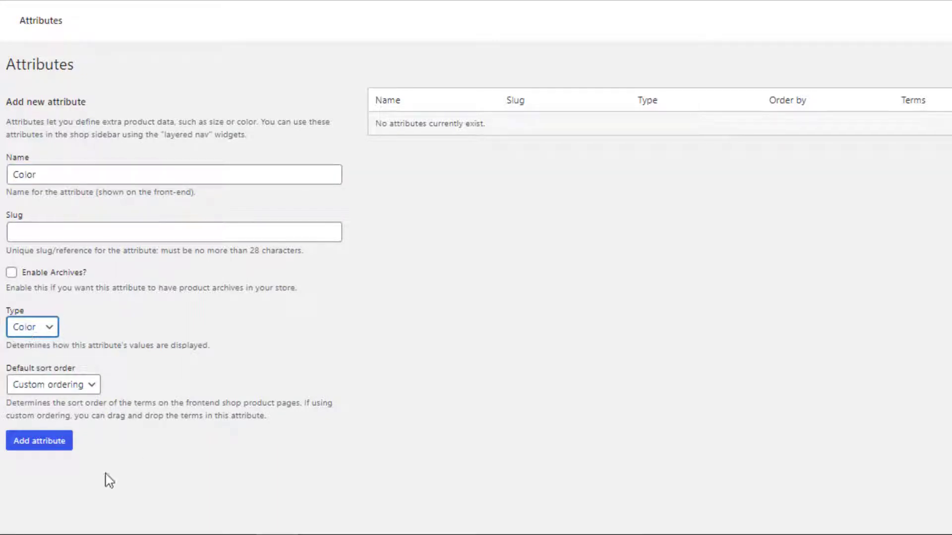
pyautogui.click(38, 446)
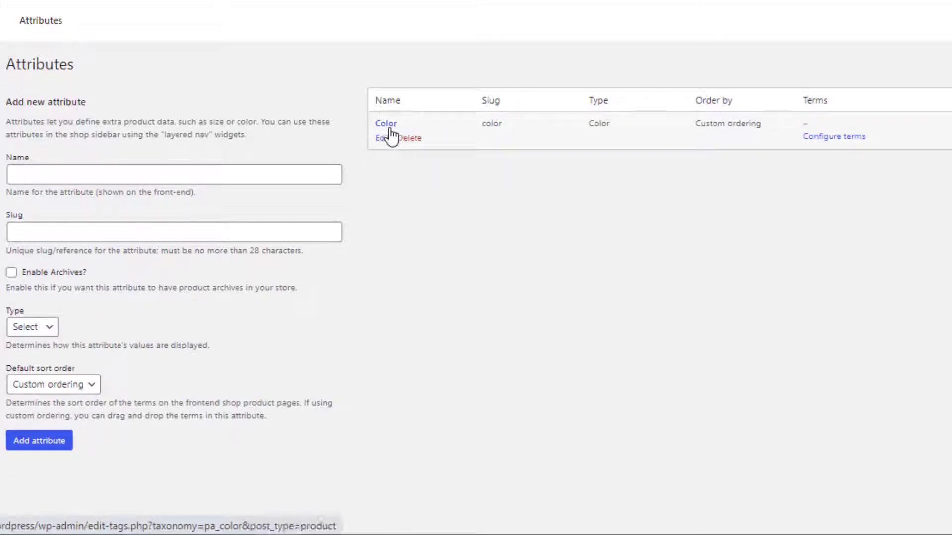
# - Add the term 'Red' with a red swatch colour to the Color attribute
pyautogui.click(831, 138)
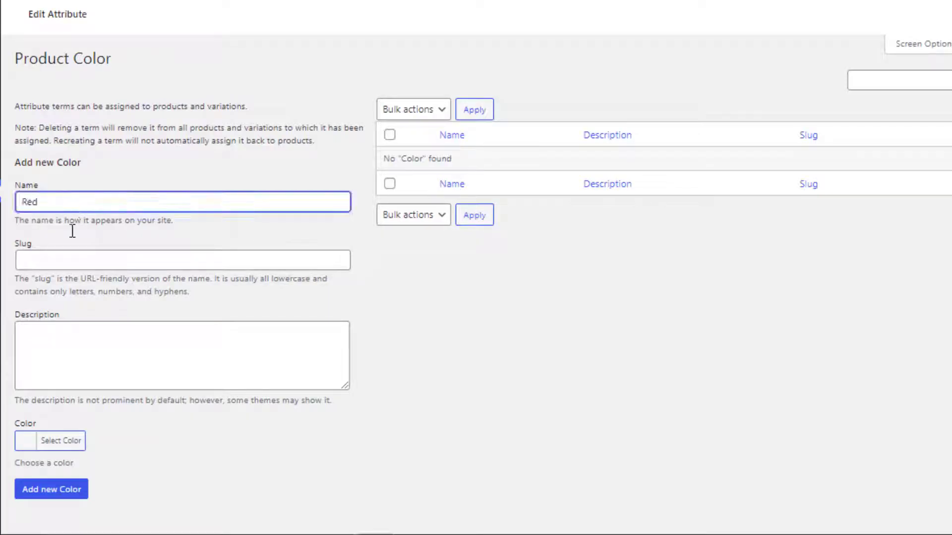
pyautogui.click(61, 440)
pyautogui.scroll(-3, 111, 446)
pyautogui.click(60, 367)
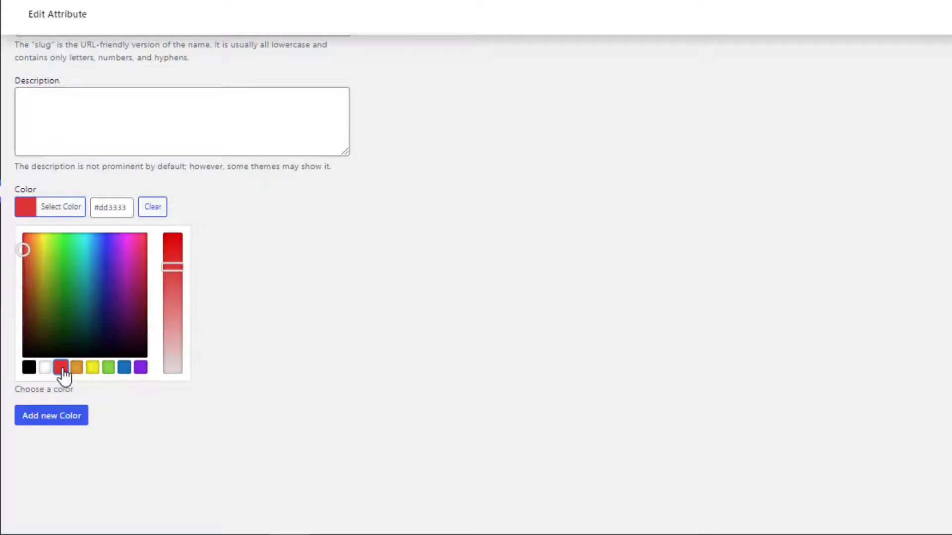
pyautogui.click(51, 416)
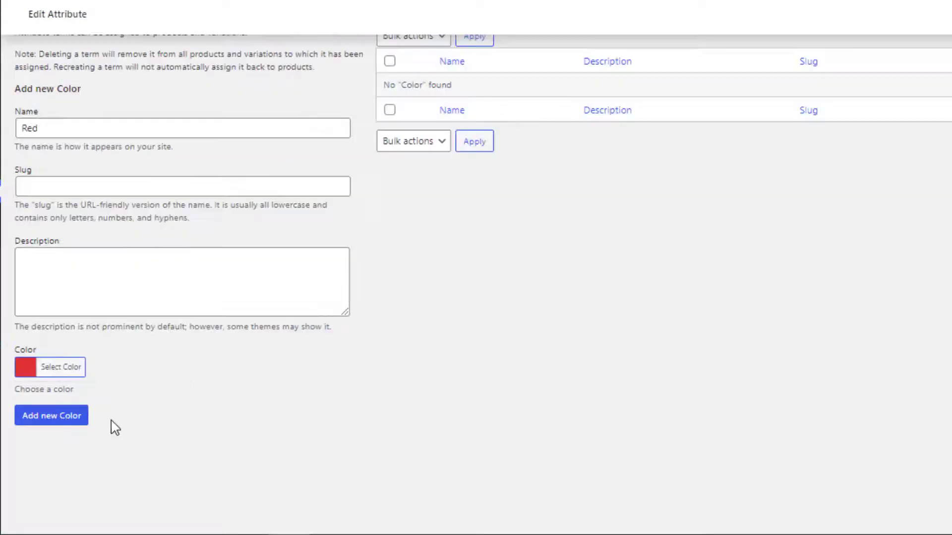
pyautogui.click(75, 420)
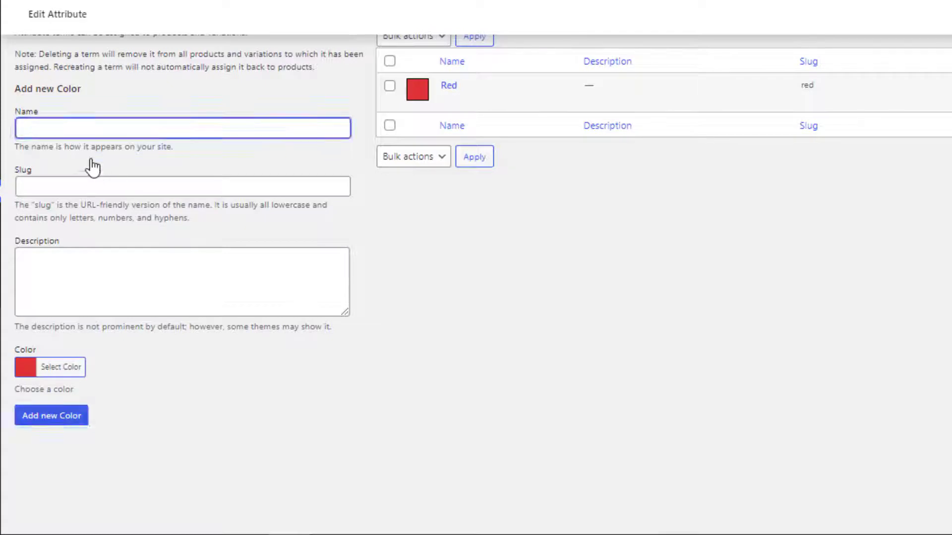
pyautogui.write('Green')
# - Add a 'Green' term with a green swatch colour
pyautogui.click(61, 366)
pyautogui.click(110, 526)
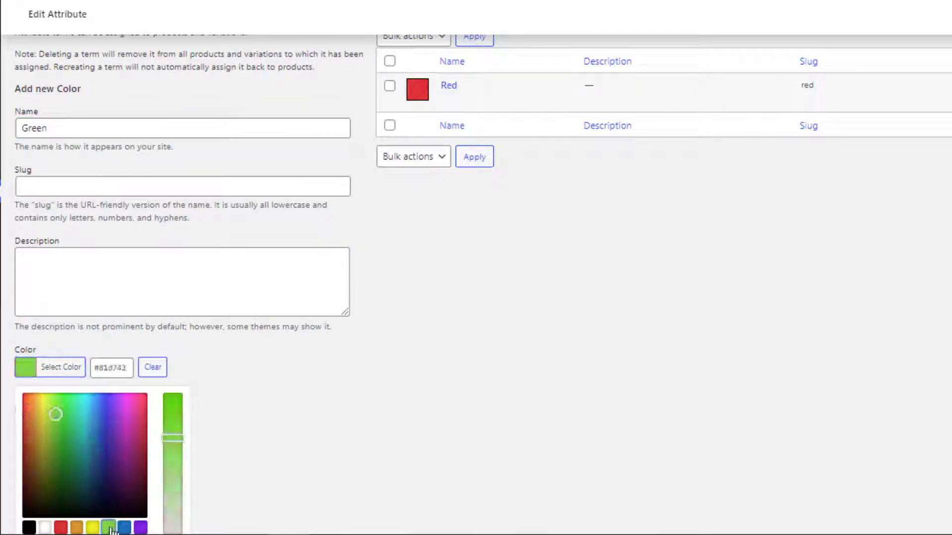
pyautogui.click(234, 435)
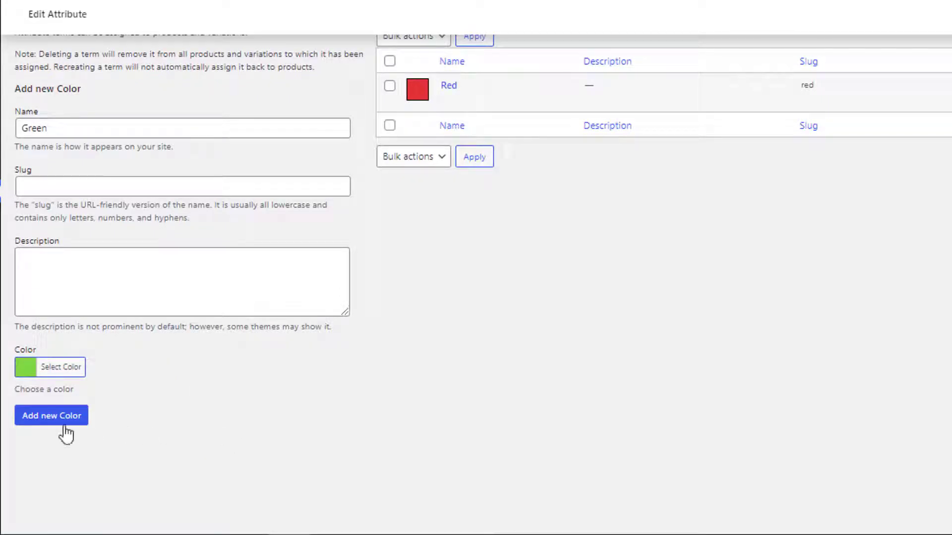
pyautogui.click(52, 415)
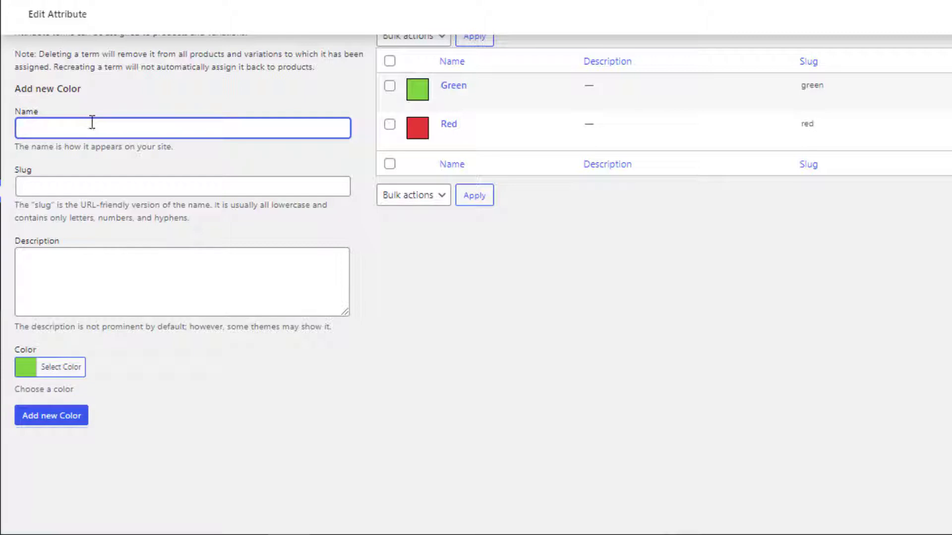
pyautogui.write('Blue')
# - Add a 'Blue' term with a blue swatch colour
pyautogui.click(61, 367)
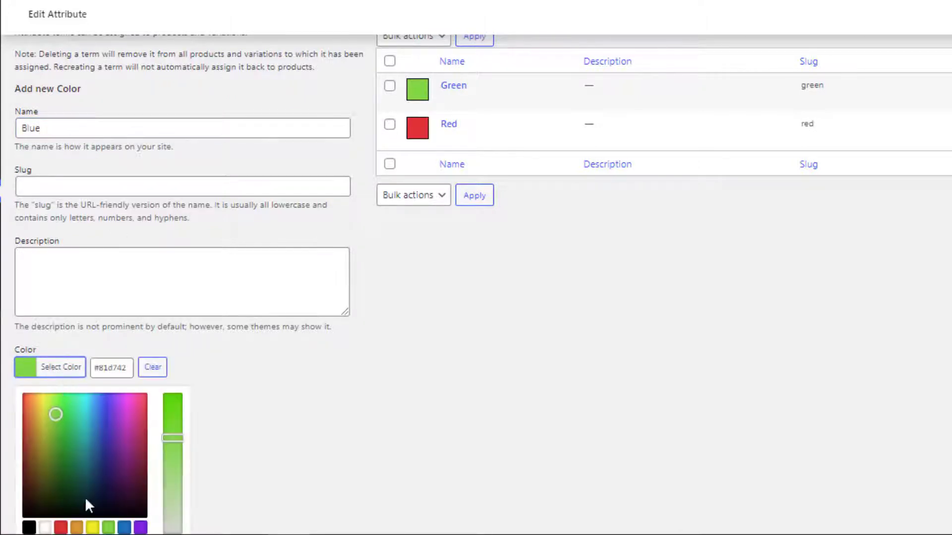
pyautogui.click(123, 527)
pyautogui.click(216, 424)
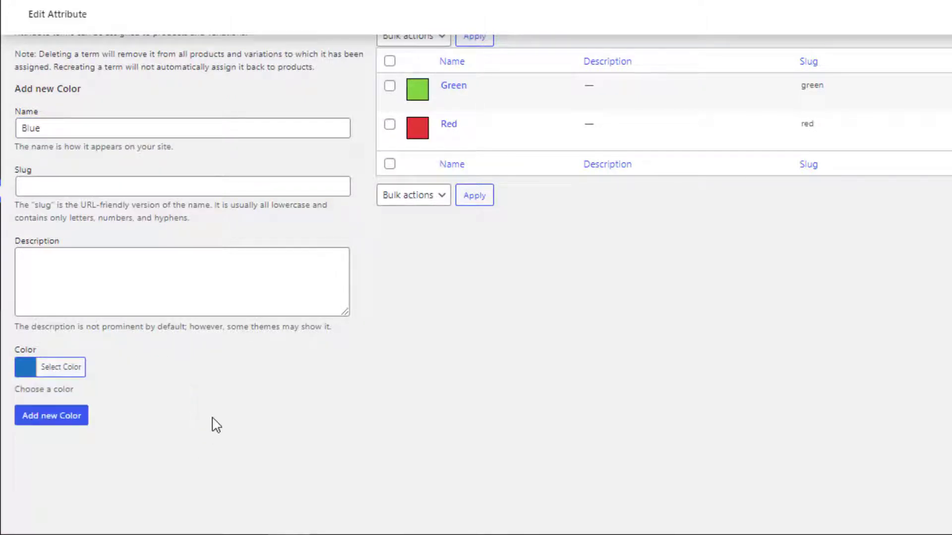
pyautogui.click(47, 418)
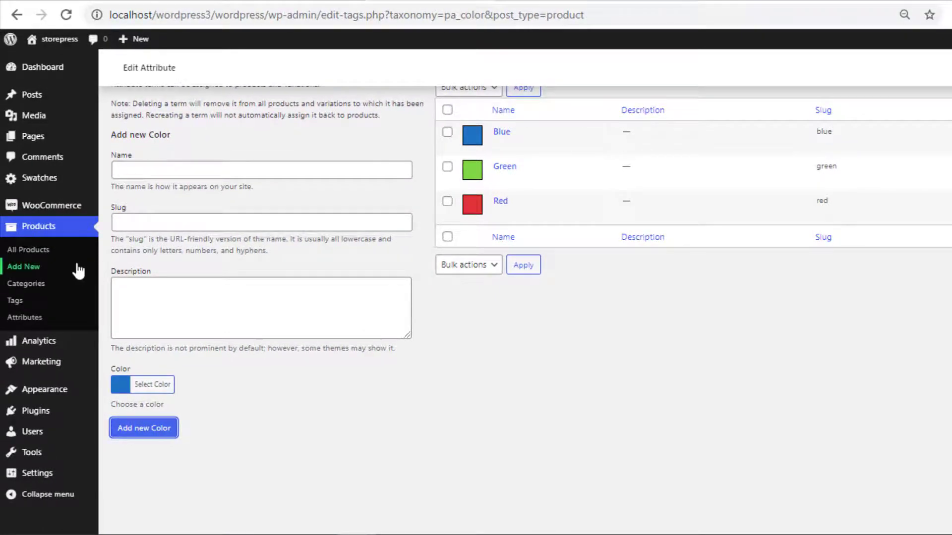
# - Create a product titled 'Color Swatches from Scratch (from Global Attribute)' and paste in a short description
pyautogui.click(23, 266)
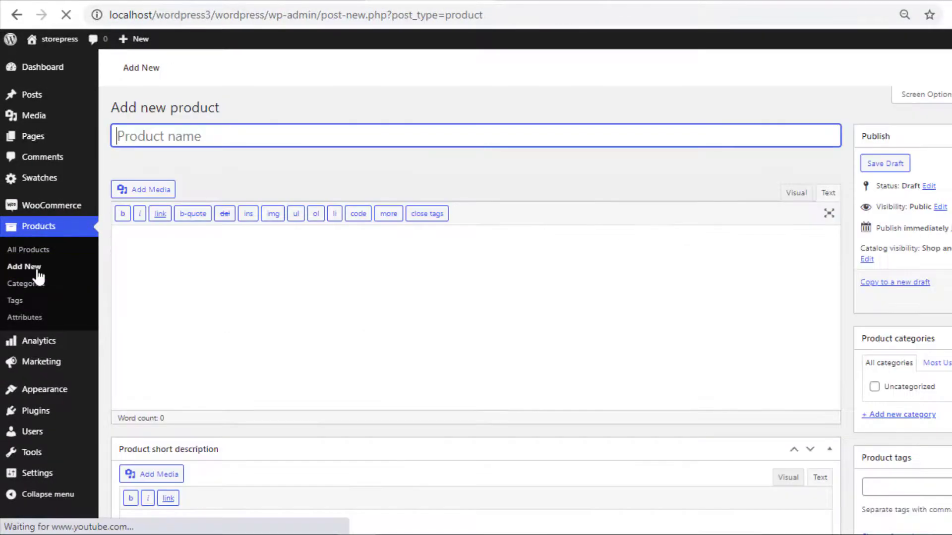
pyautogui.click(149, 104)
pyautogui.write('Color Swatches from Scratch (from Global Attribute)')
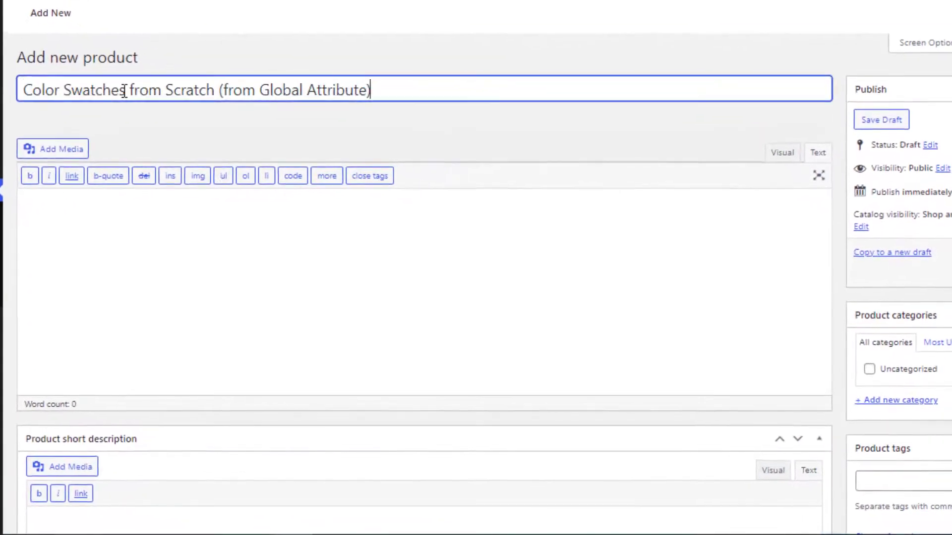
pyautogui.click(176, 136)
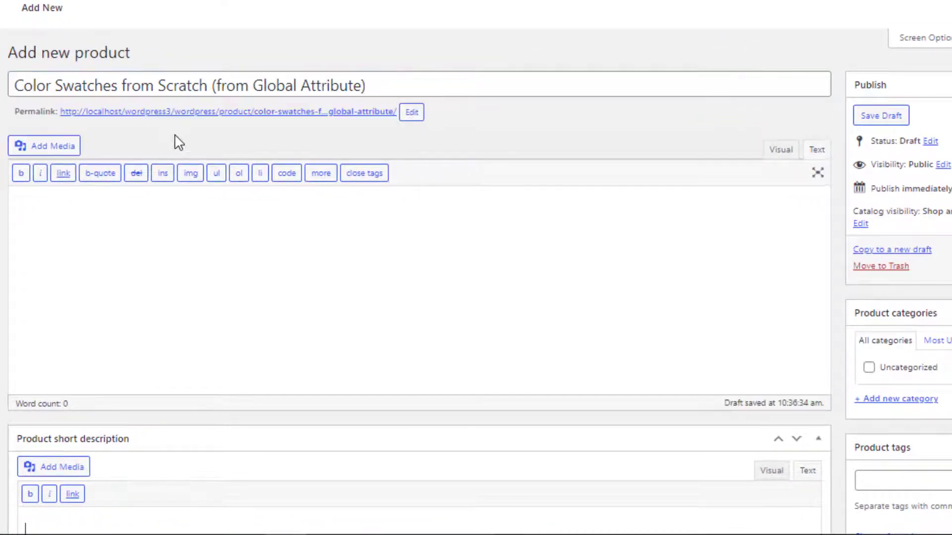
pyautogui.write('convert woocommerce select drop down into color swatches from scratch')
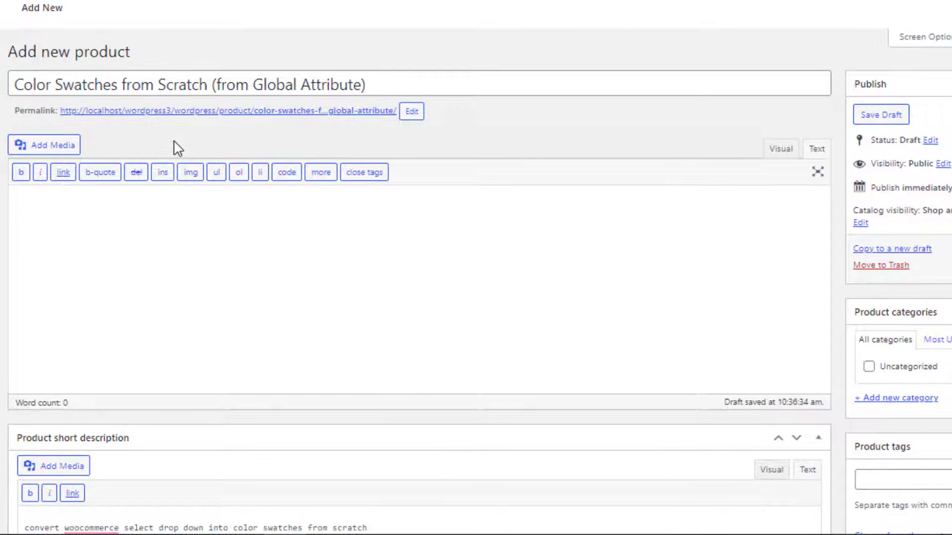
pyautogui.scroll(-6, 178, 146)
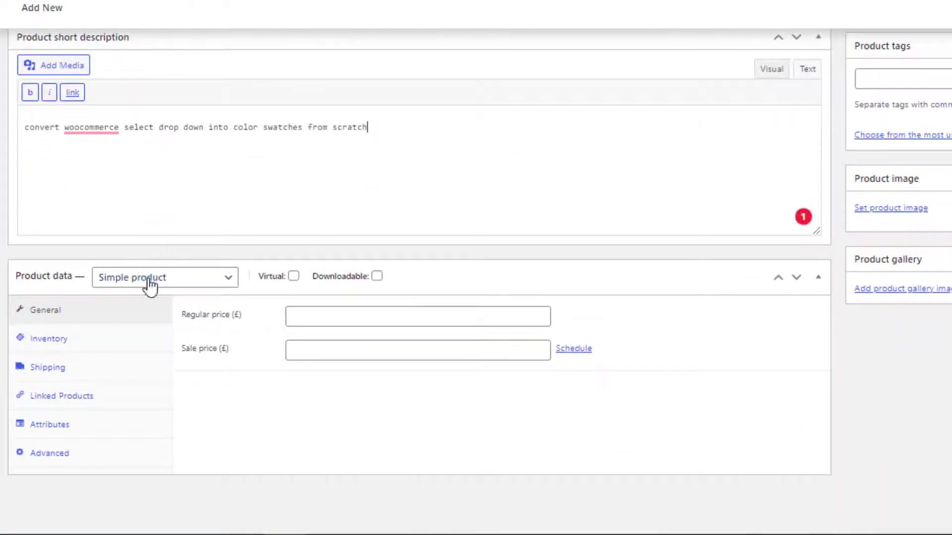
# - Make it a variable product with Color (Blue, Green, Red) used for variations, and save attributes
pyautogui.click(163, 276)
pyautogui.click(144, 351)
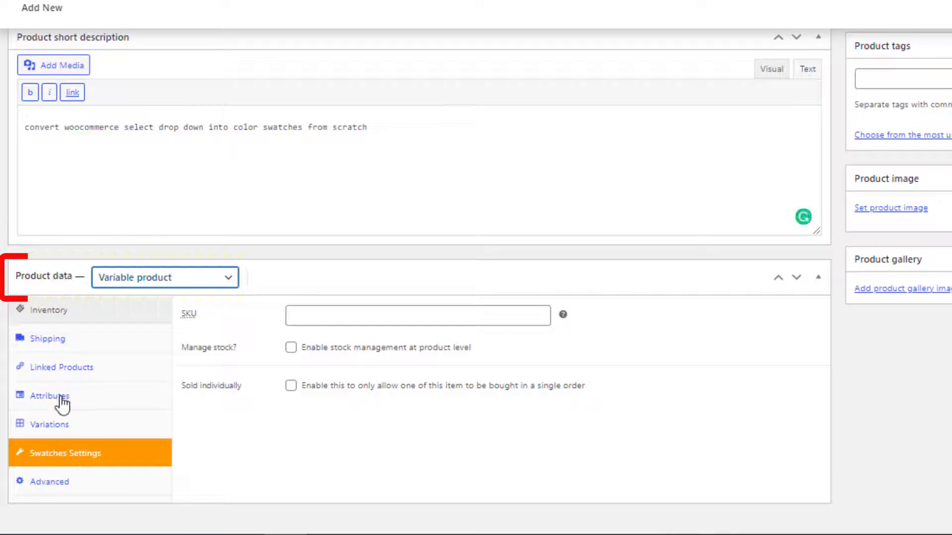
pyautogui.click(60, 398)
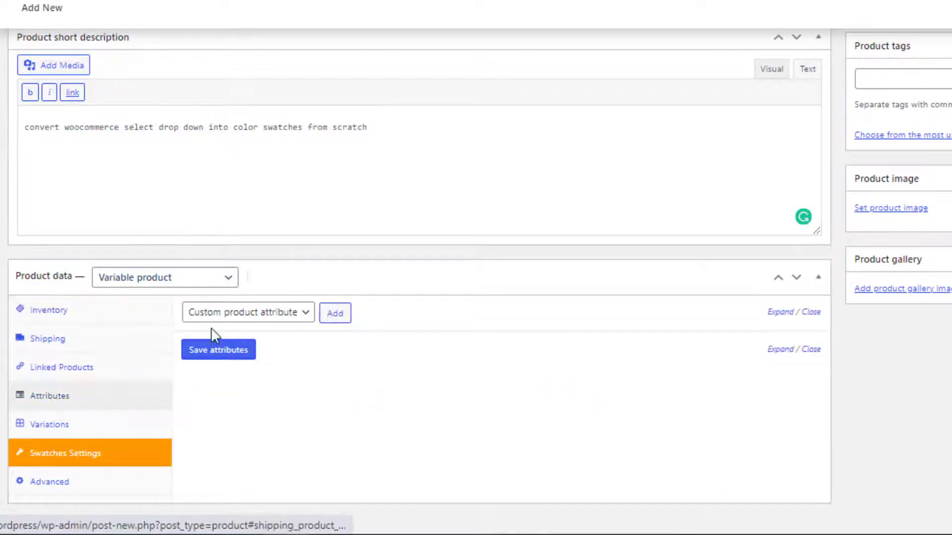
pyautogui.click(275, 313)
pyautogui.click(282, 338)
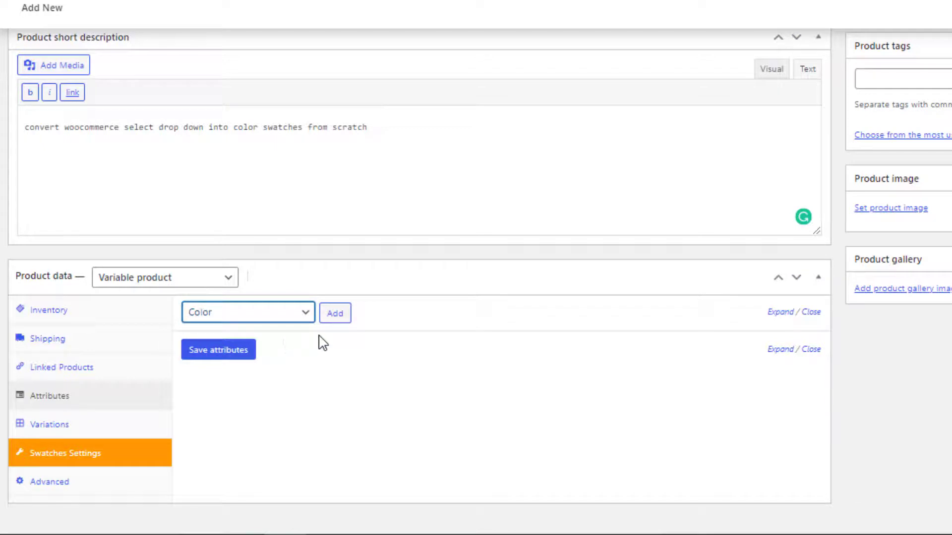
pyautogui.click(334, 313)
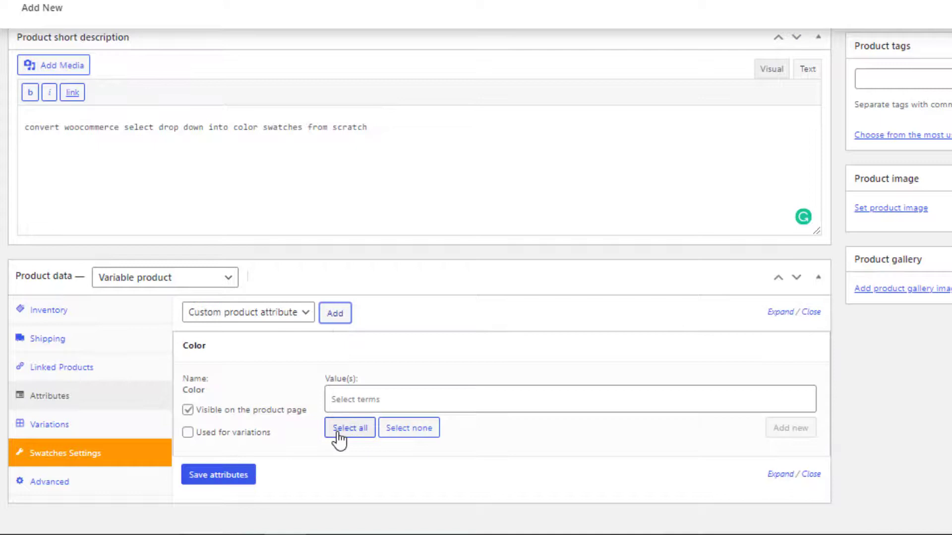
pyautogui.click(350, 429)
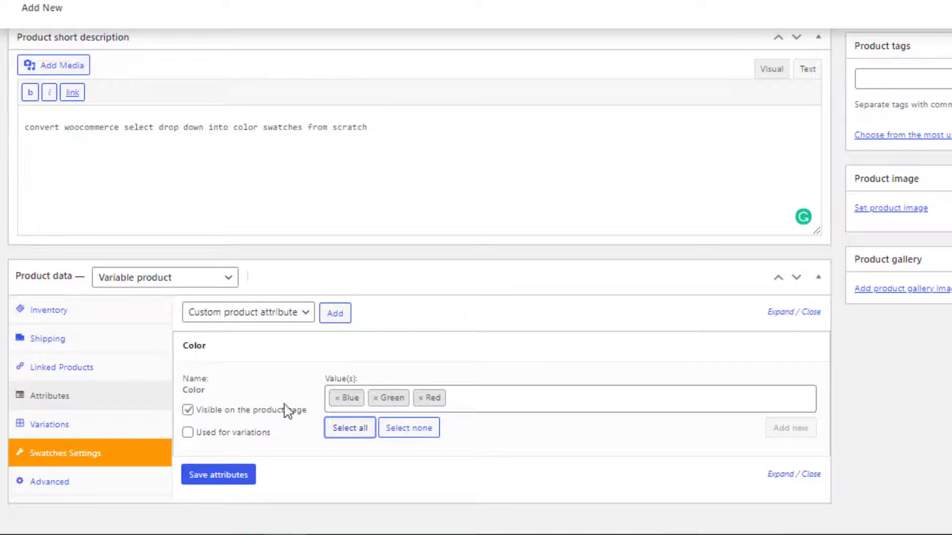
pyautogui.click(188, 433)
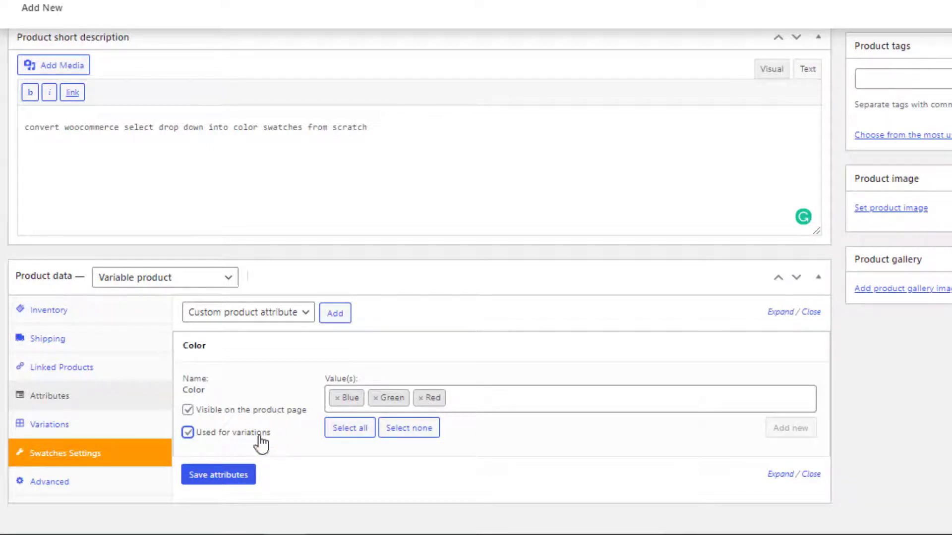
pyautogui.click(223, 476)
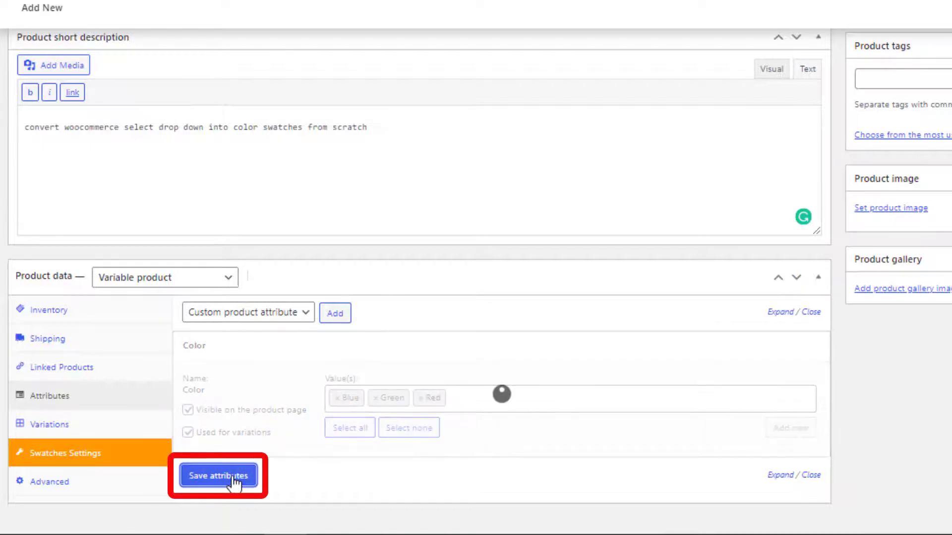
# - Create variations from all attributes, confirming to generate the Blue, Green and Red variations
pyautogui.click(143, 427)
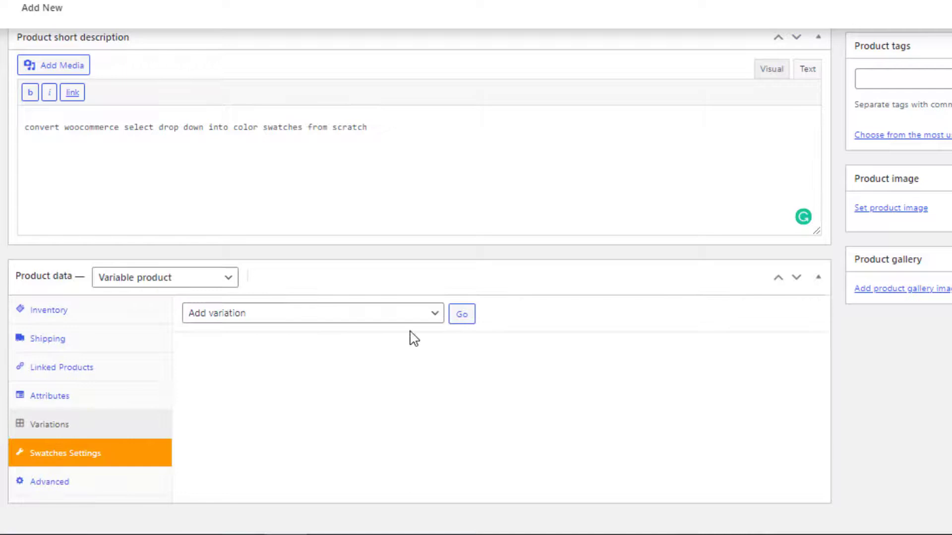
pyautogui.click(421, 314)
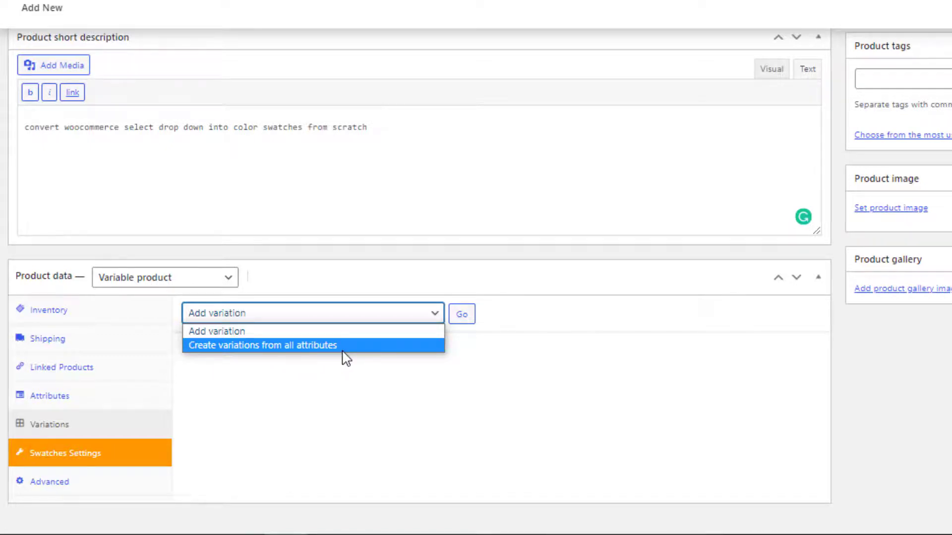
pyautogui.click(415, 349)
pyautogui.click(460, 313)
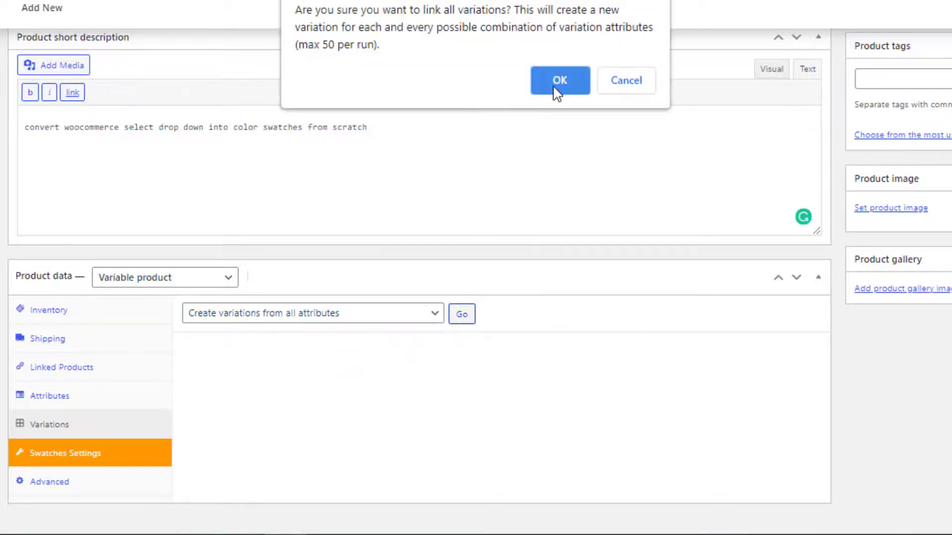
pyautogui.click(559, 81)
pyautogui.scroll(-1, 561, 223)
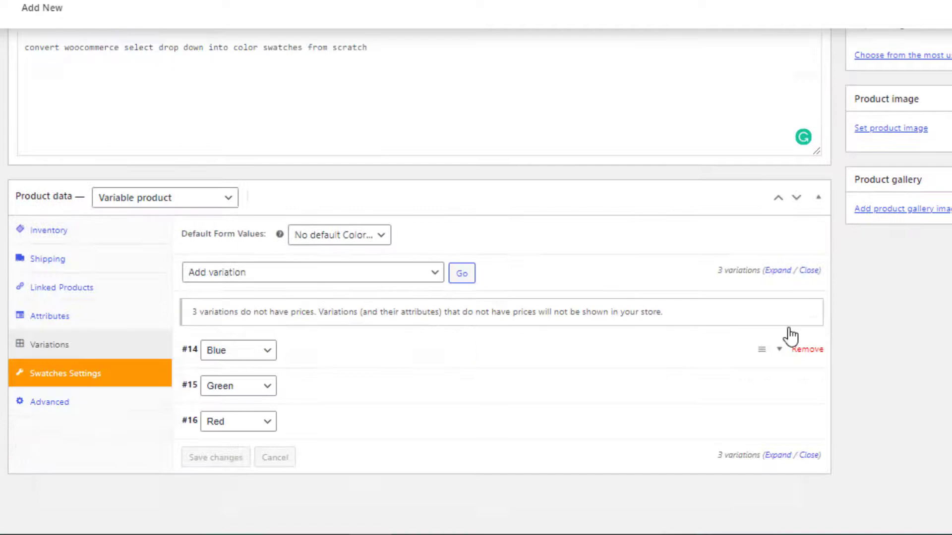
# - Enter regular prices on the expanded Blue, Green and Red variations, with Red at 14
pyautogui.click(777, 271)
pyautogui.scroll(-4, 485, 216)
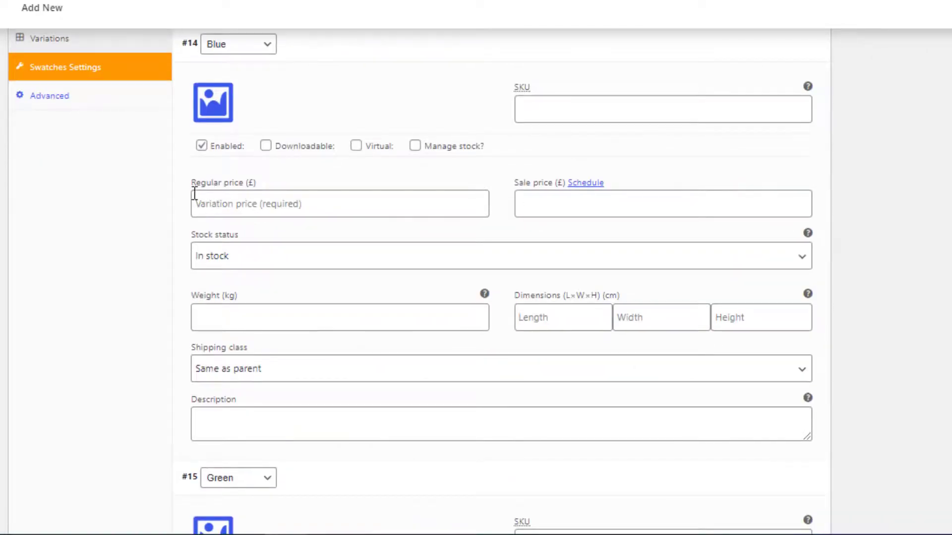
pyautogui.click(211, 208)
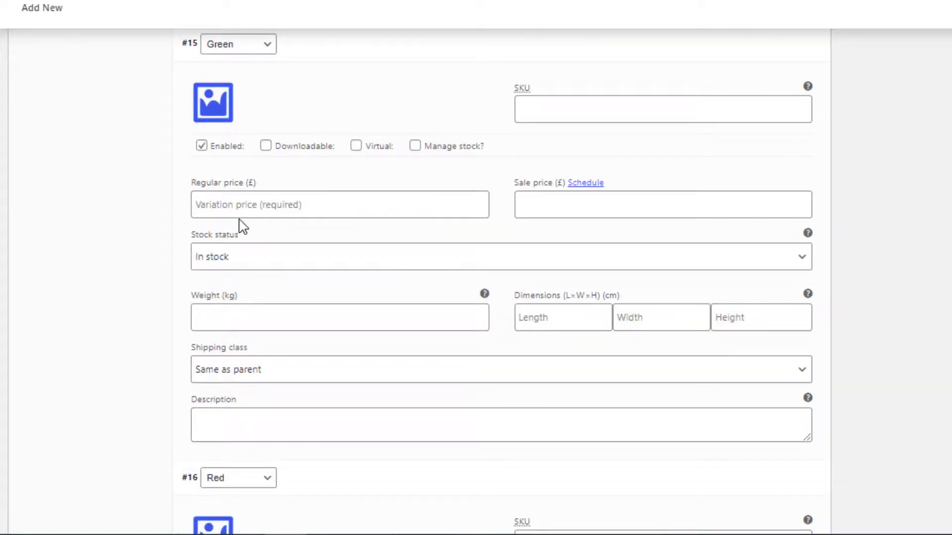
pyautogui.click(241, 205)
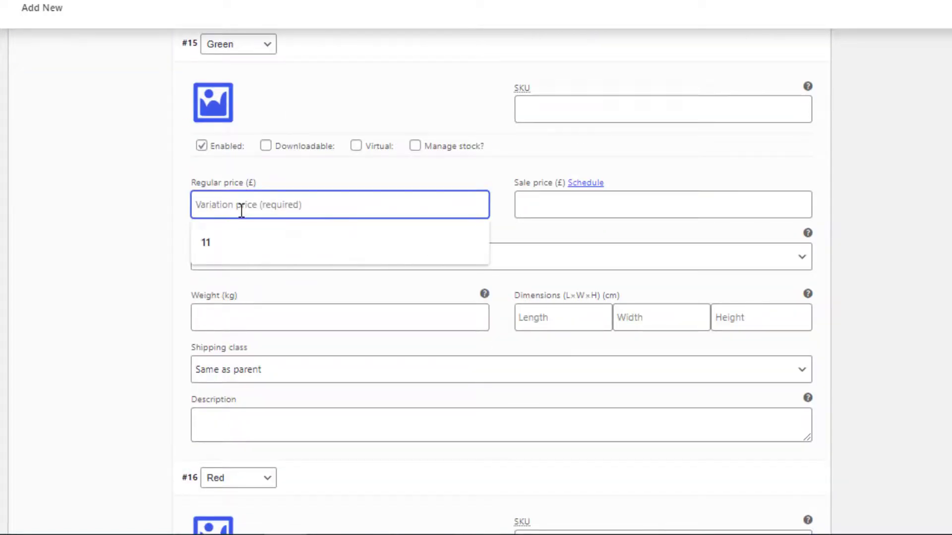
pyautogui.write('15')
pyautogui.scroll(-2, 250, 247)
pyautogui.scroll(-2, 249, 247)
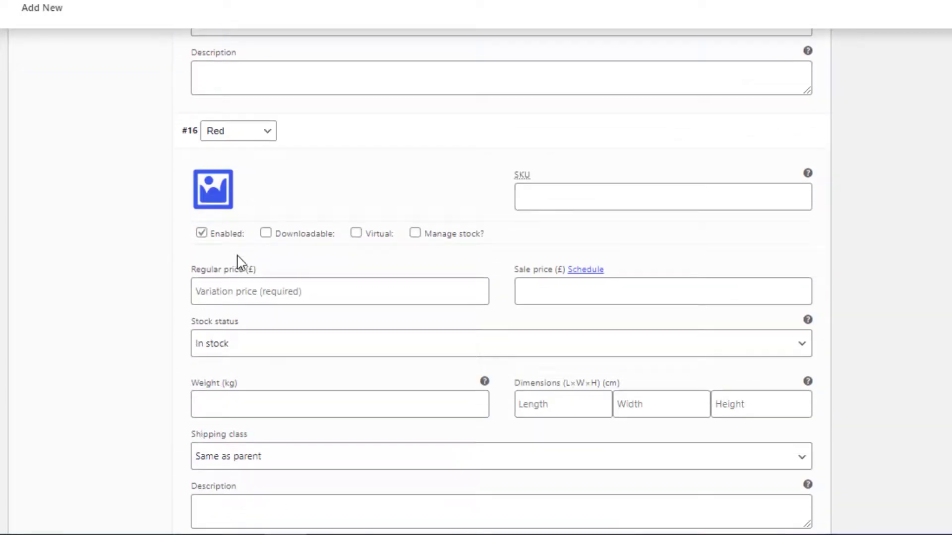
pyautogui.click(241, 291)
pyautogui.write('14')
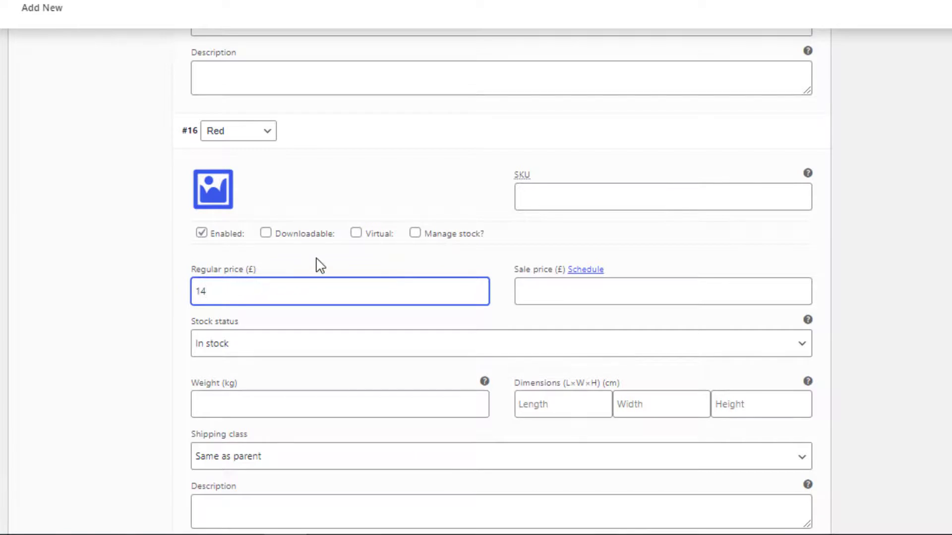
pyautogui.click(320, 264)
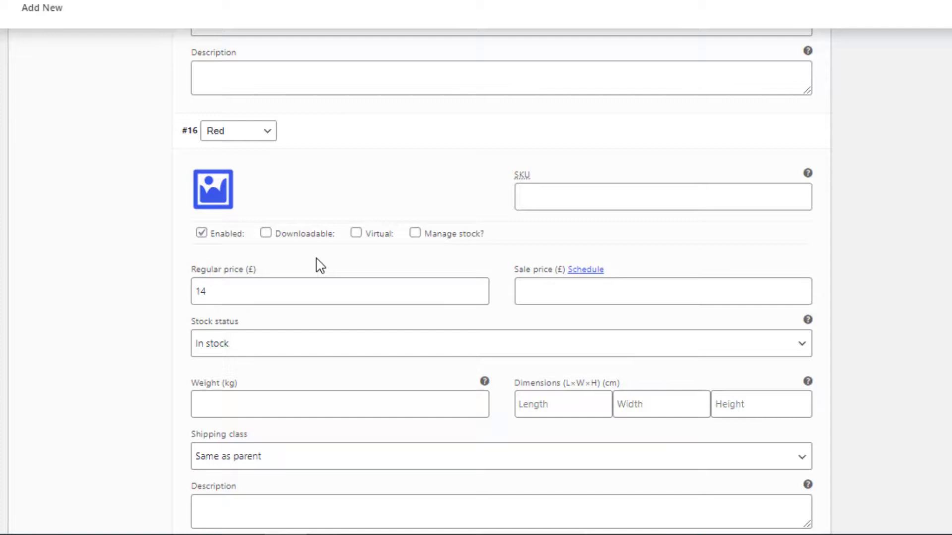
# - Assign the red, green and blue shirt images to their matching variations and save changes
pyautogui.click(213, 190)
pyautogui.click(347, 318)
pyautogui.click(817, 474)
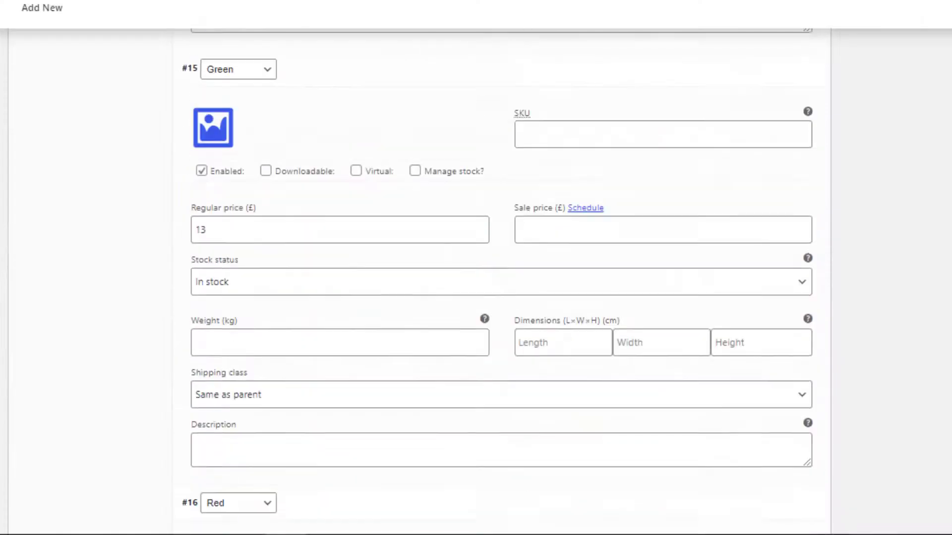
pyautogui.click(214, 127)
pyautogui.click(513, 186)
pyautogui.click(855, 473)
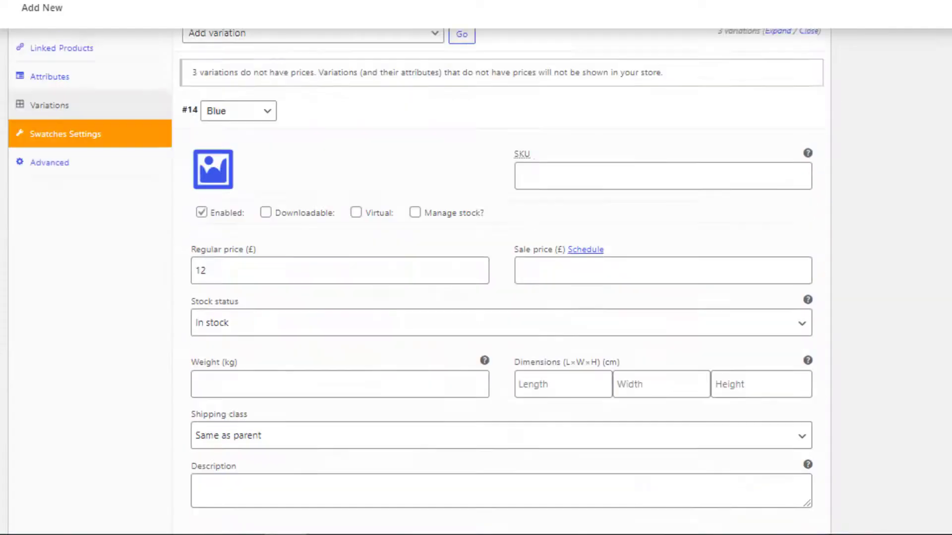
pyautogui.click(213, 168)
pyautogui.click(221, 331)
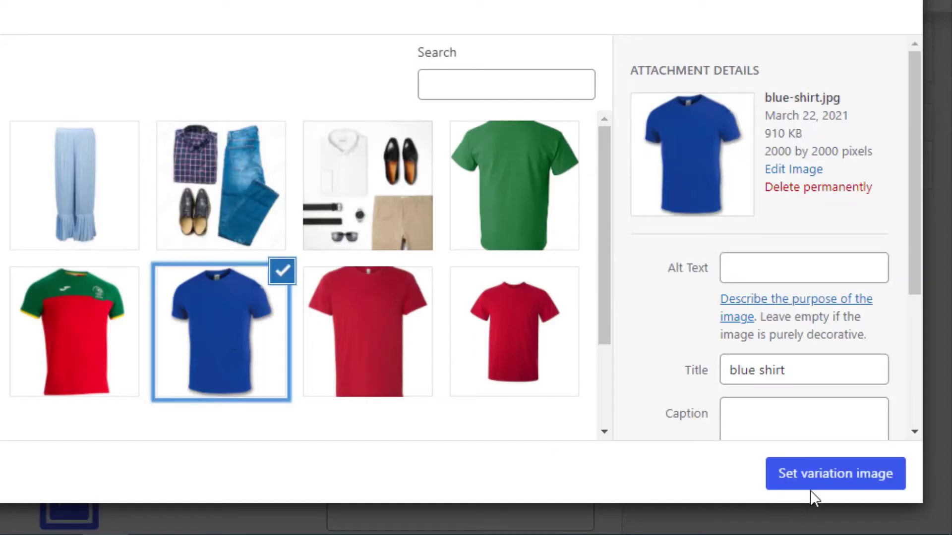
pyautogui.click(818, 473)
pyautogui.scroll(-5, 476, 298)
pyautogui.click(204, 461)
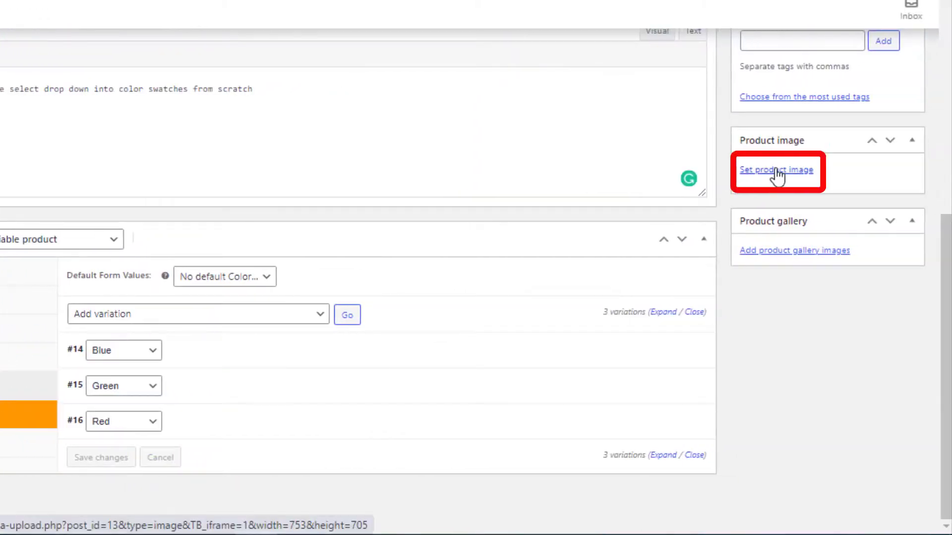
# - Set the patterned Hawaiian shirt as the main product image and publish the product
pyautogui.click(777, 173)
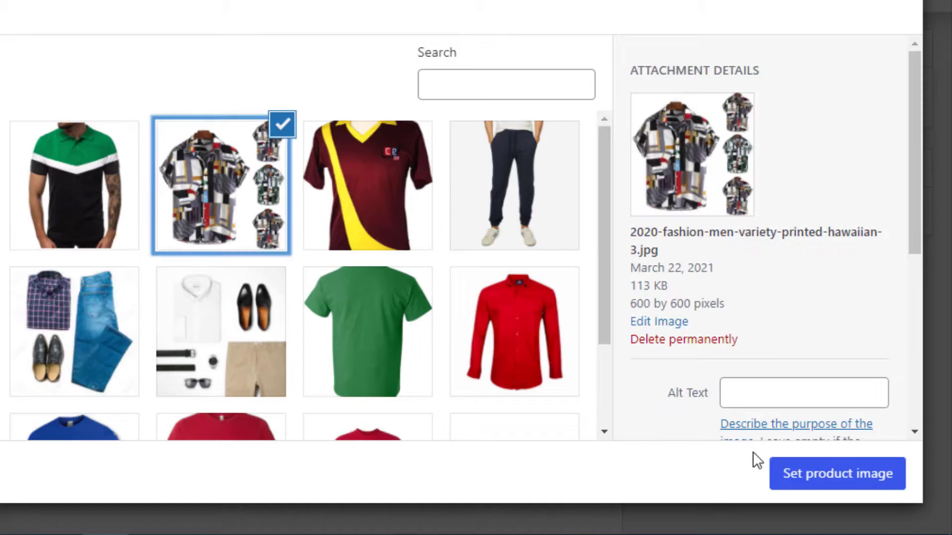
pyautogui.click(818, 473)
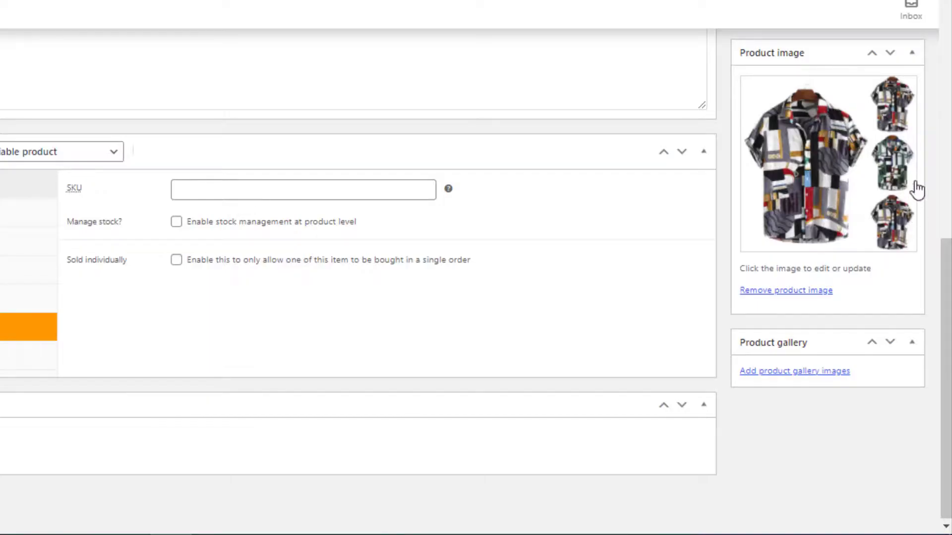
pyautogui.scroll(3, 840, 193)
pyautogui.scroll(3, 840, 194)
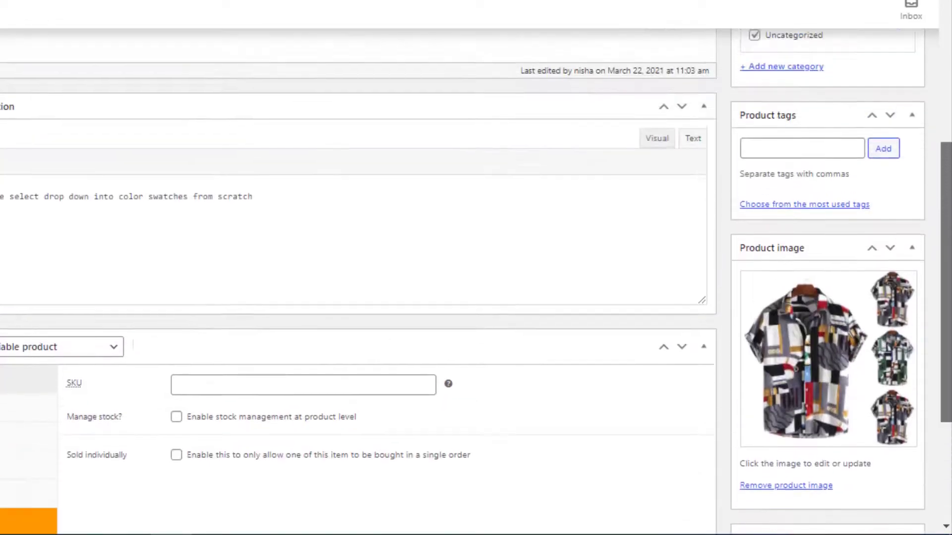
pyautogui.scroll(5, 840, 223)
pyautogui.click(895, 248)
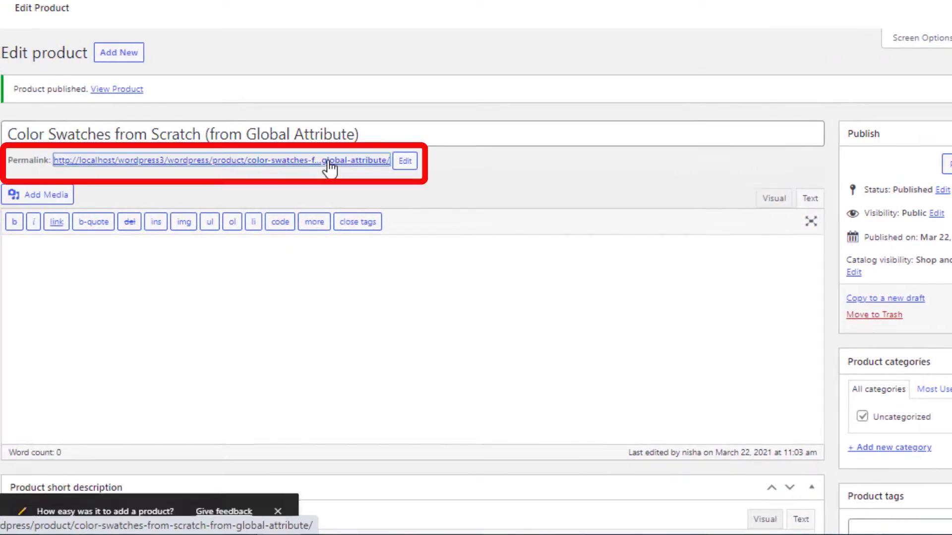
# - Open the published product's page in the store to see its Blue, Green and Red swatches
pyautogui.click(330, 162)
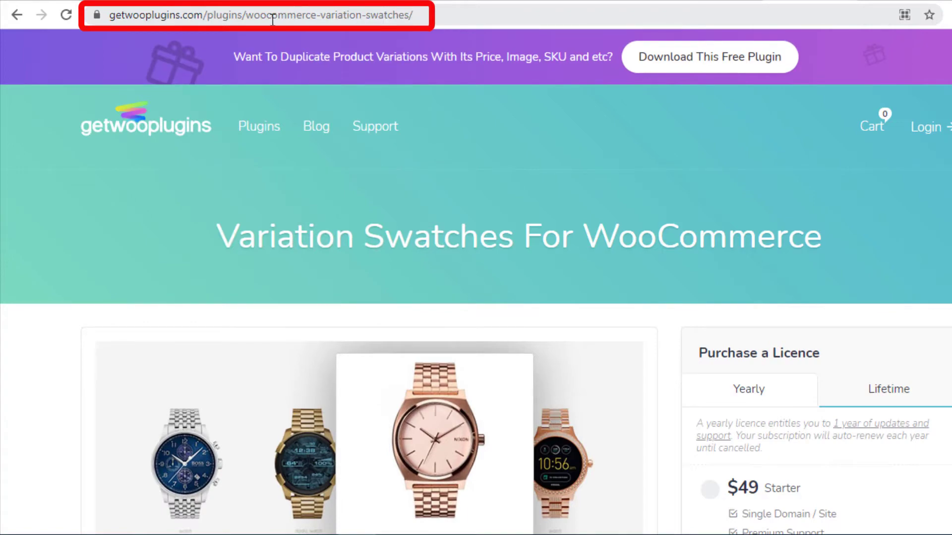
pyautogui.scroll(-5, 476, 298)
pyautogui.scroll(-2, 476, 297)
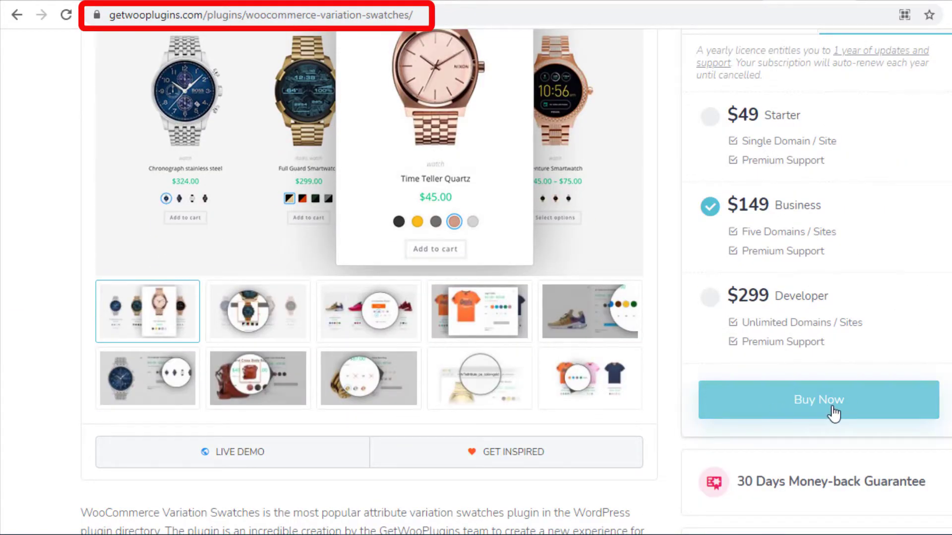
pyautogui.scroll(4, 833, 409)
pyautogui.scroll(4, 832, 223)
pyautogui.scroll(2, 594, 149)
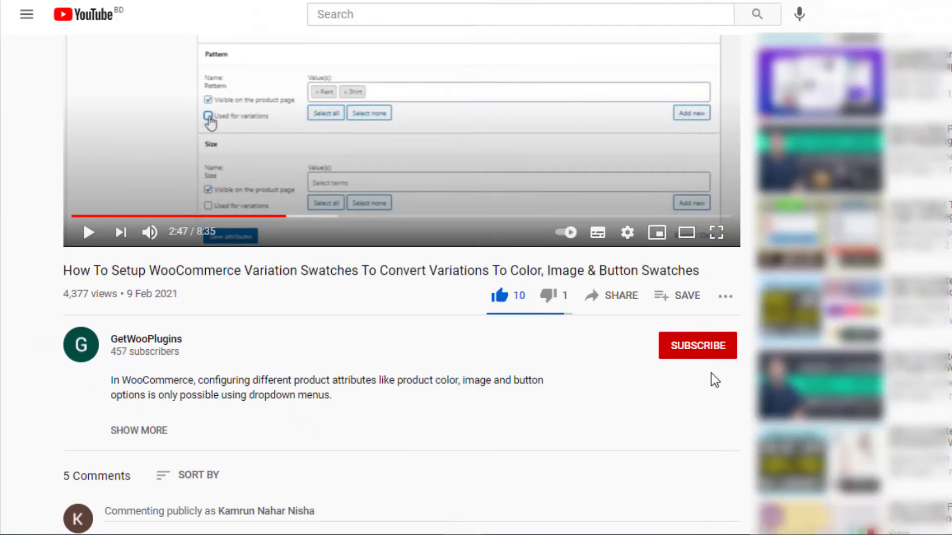
# - Subscribe to GetWooPlugins with the bell set to All, then start a public comment
pyautogui.click(697, 345)
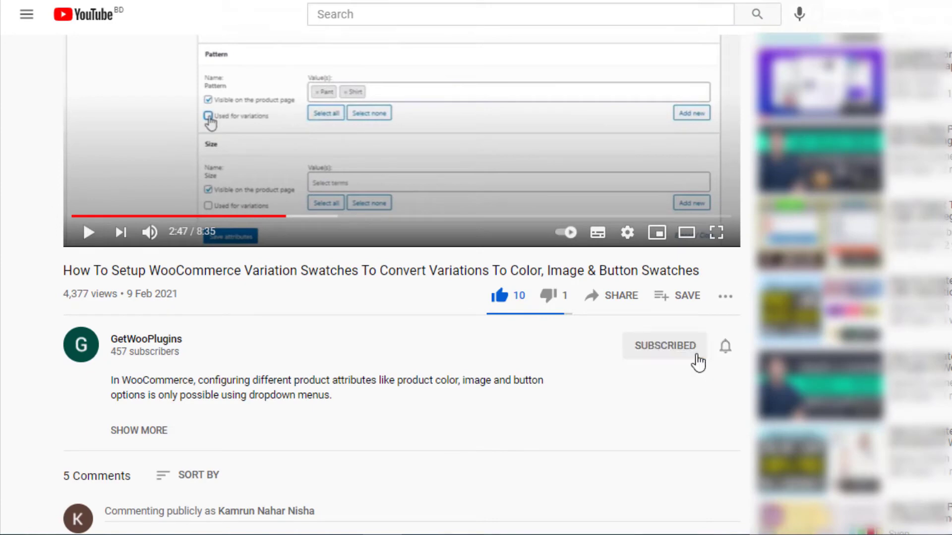
pyautogui.click(725, 345)
pyautogui.click(746, 379)
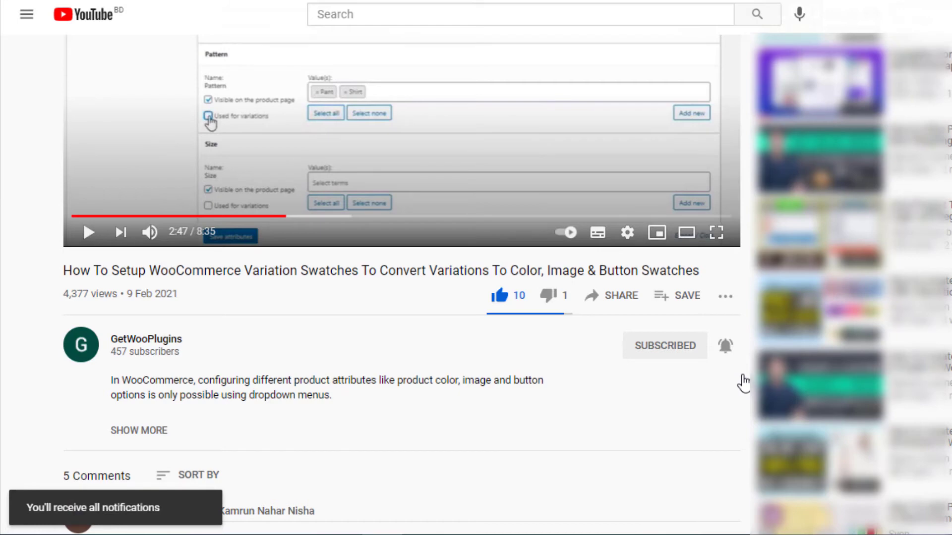
pyautogui.click(264, 513)
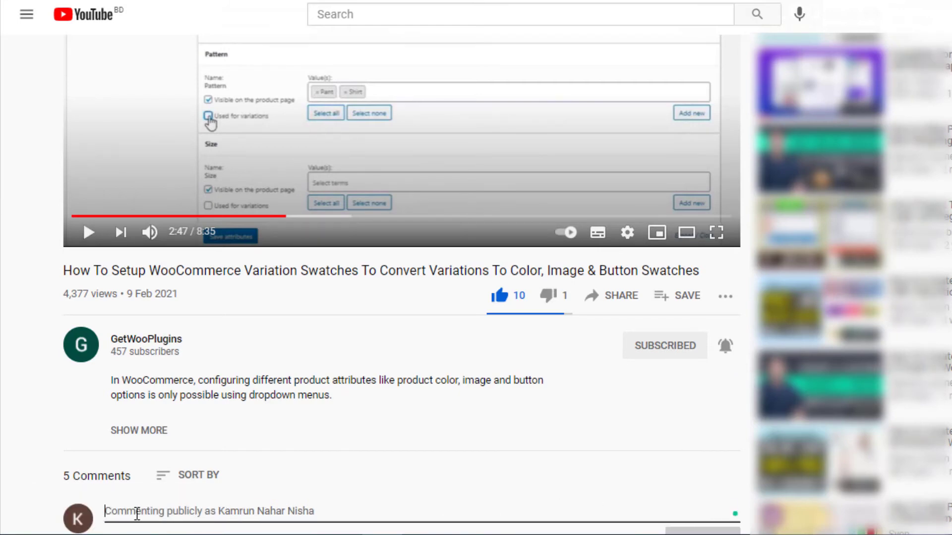